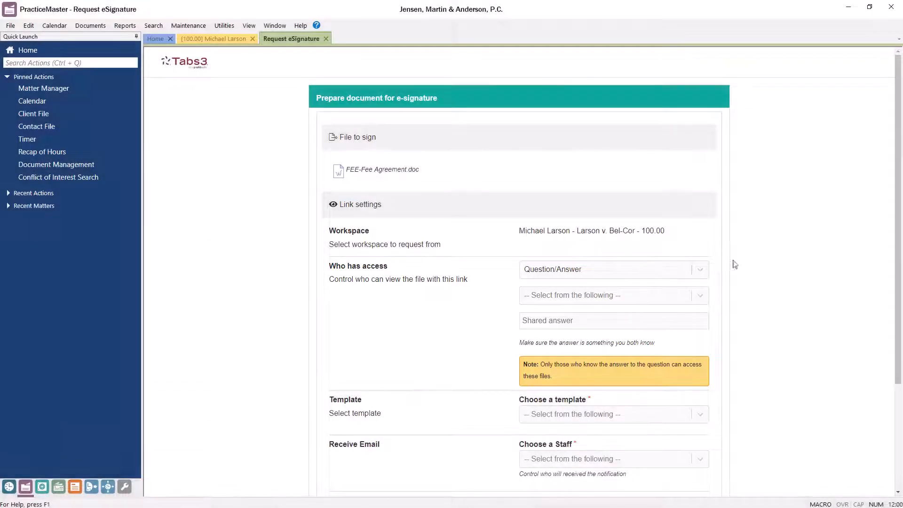
- After trying the custom secret-question option, set Who has access to Direct Link
left_click(700, 295)
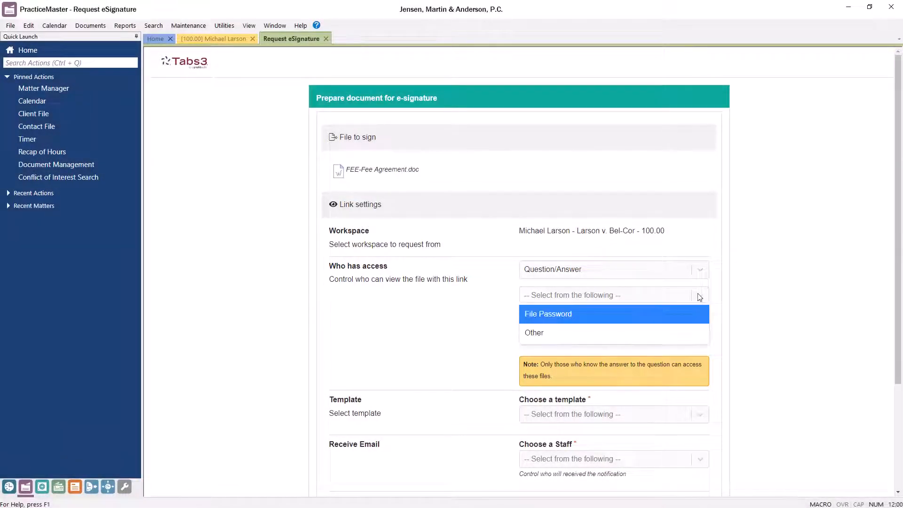
left_click(661, 338)
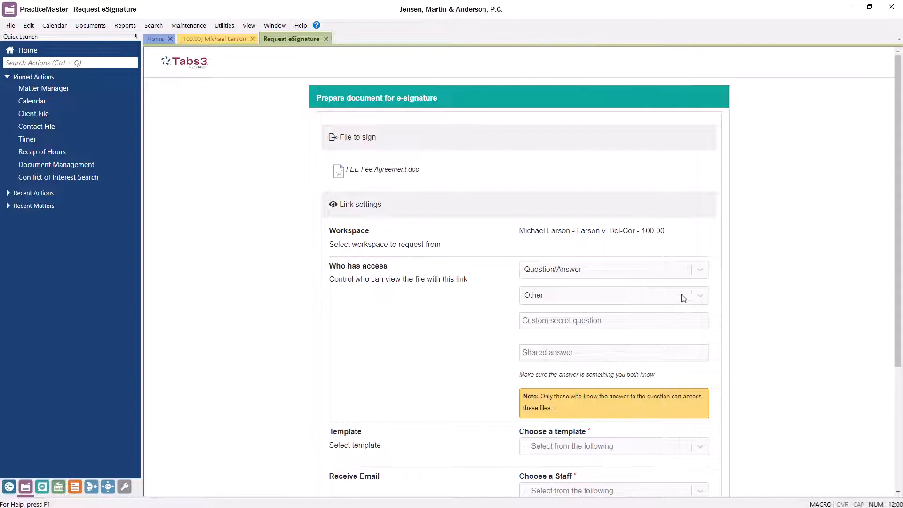
left_click(699, 272)
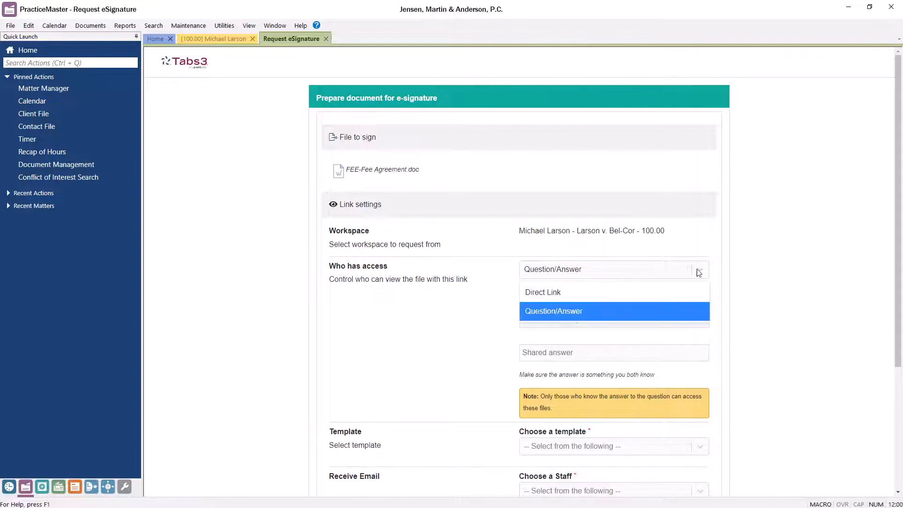
left_click(673, 292)
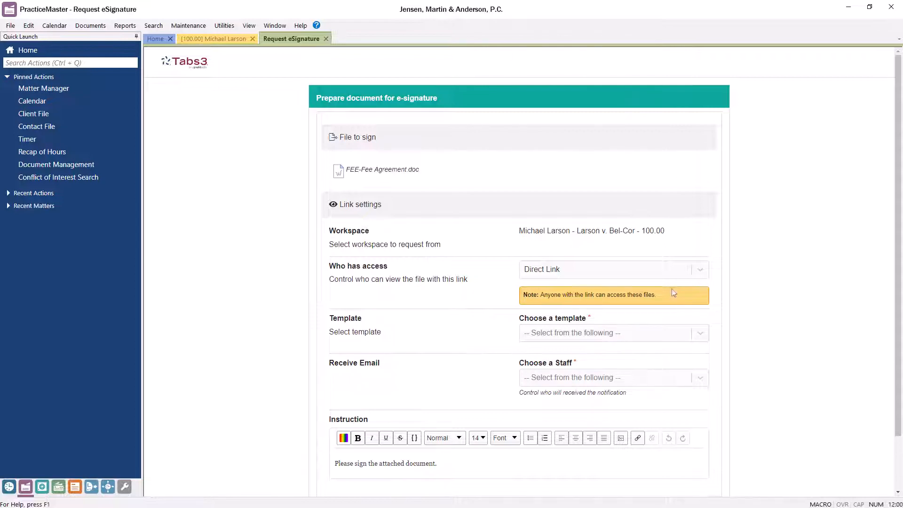
left_click(700, 335)
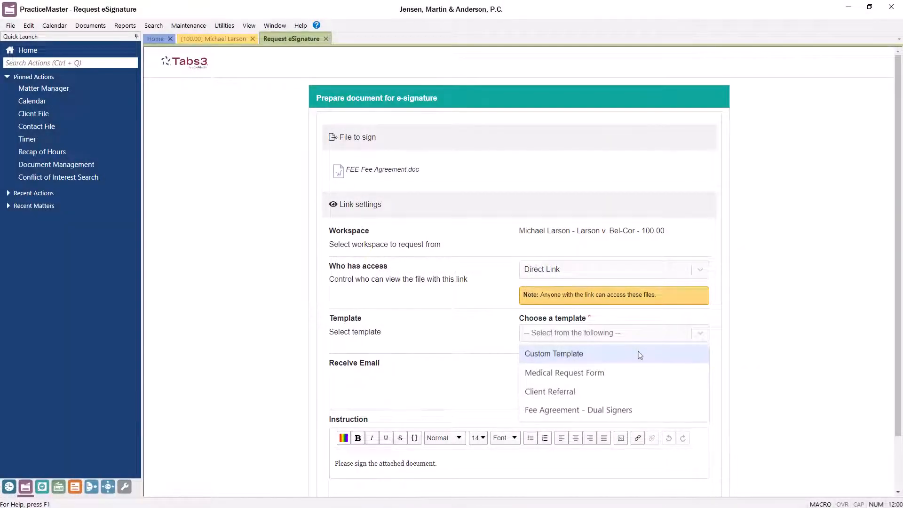
- Build a Custom Template with Signature and Date blocks on the agreement's signature and Date lines
left_click(640, 355)
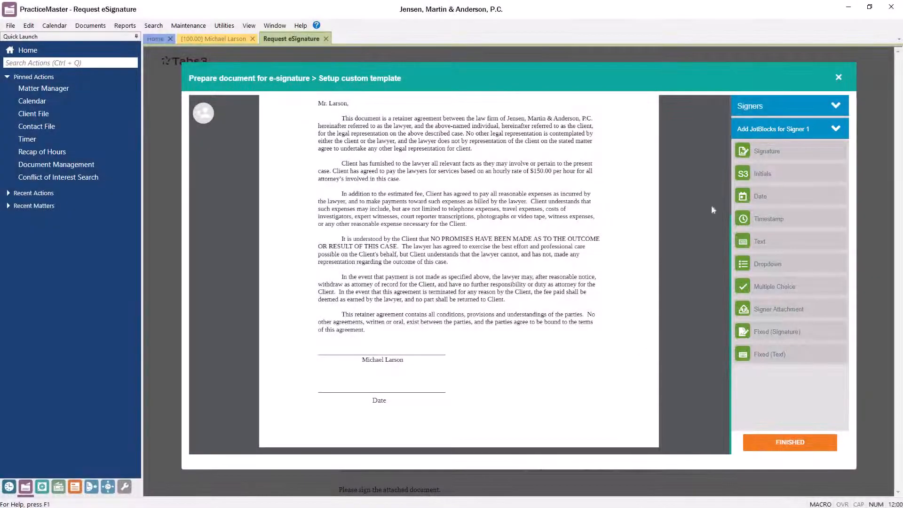
mouse_move(748, 151)
left_mouse_down()
mouse_move(631, 208)
mouse_move(438, 322)
left_mouse_up()
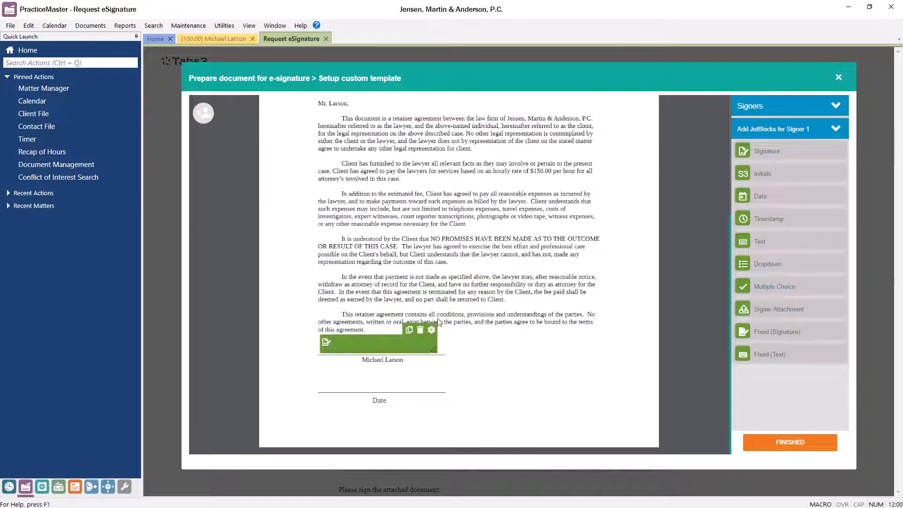
left_click_drag(750, 197, 419, 370)
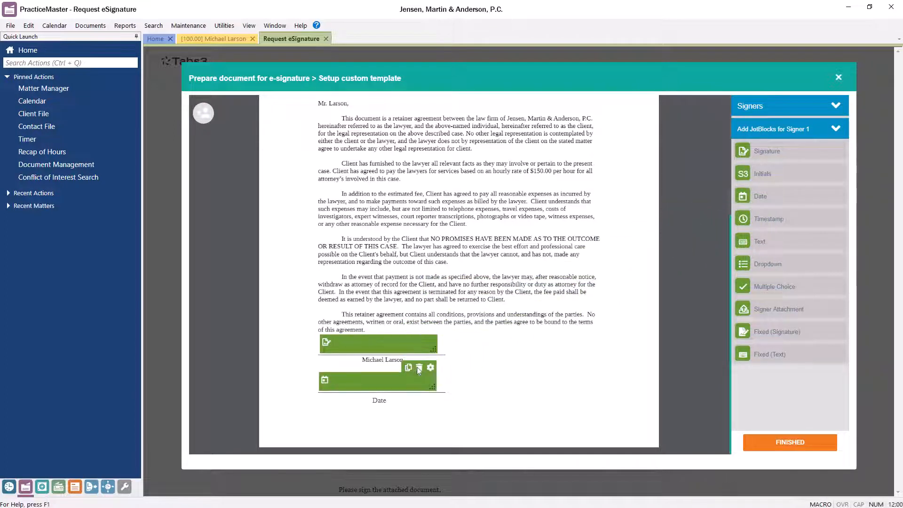
left_click(757, 445)
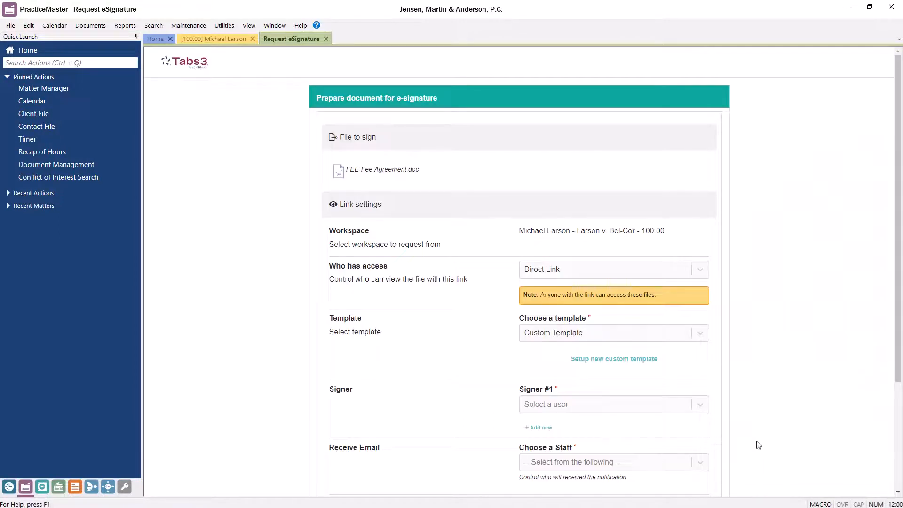
- Add a new Signer #1 with the client's first name, last name and e-mail address
left_click(540, 428)
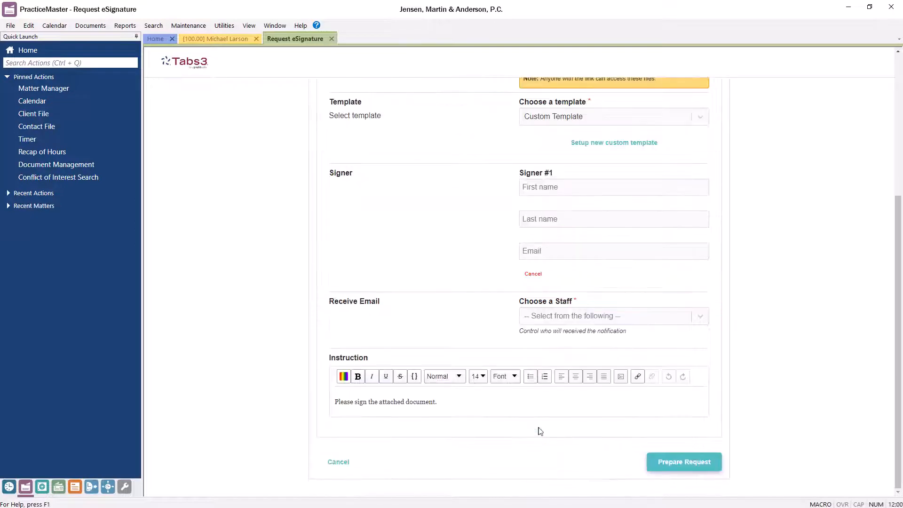
left_click(618, 187)
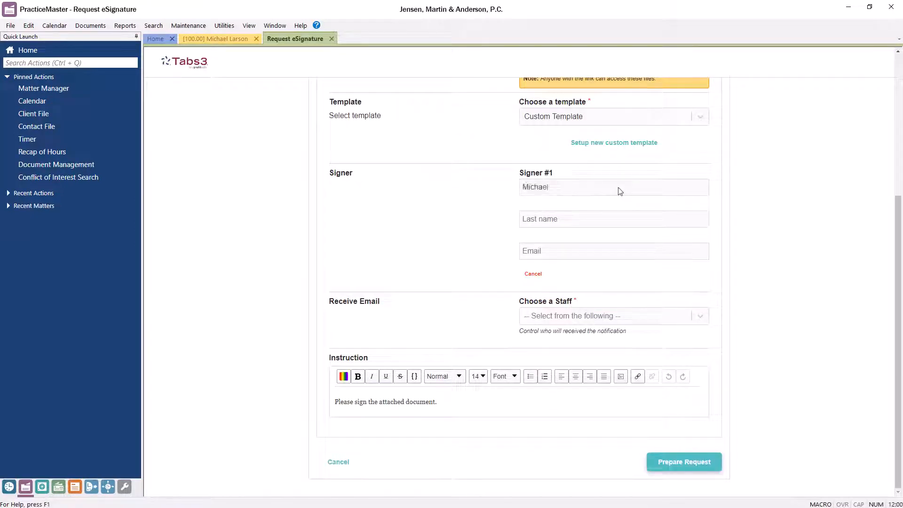
left_click(607, 217)
left_click(641, 252)
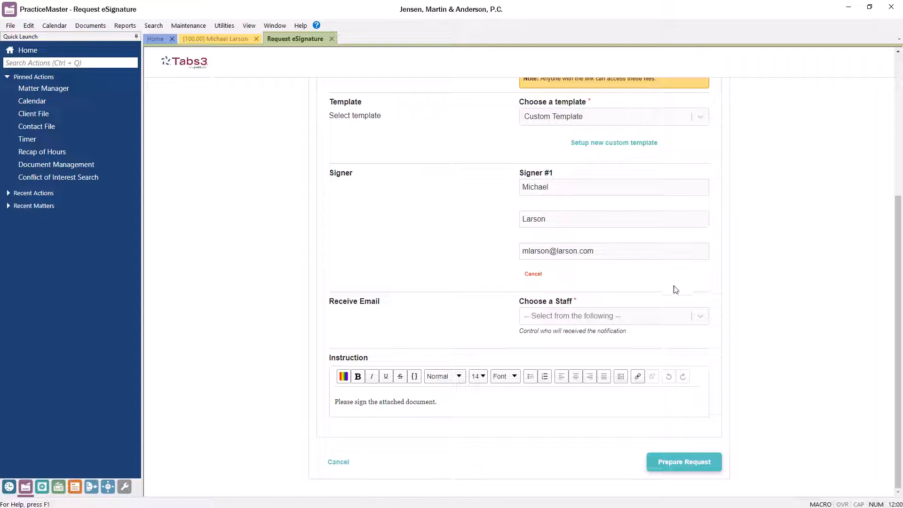
- Choose the staff member to notify and prepare the signature request
left_click(701, 316)
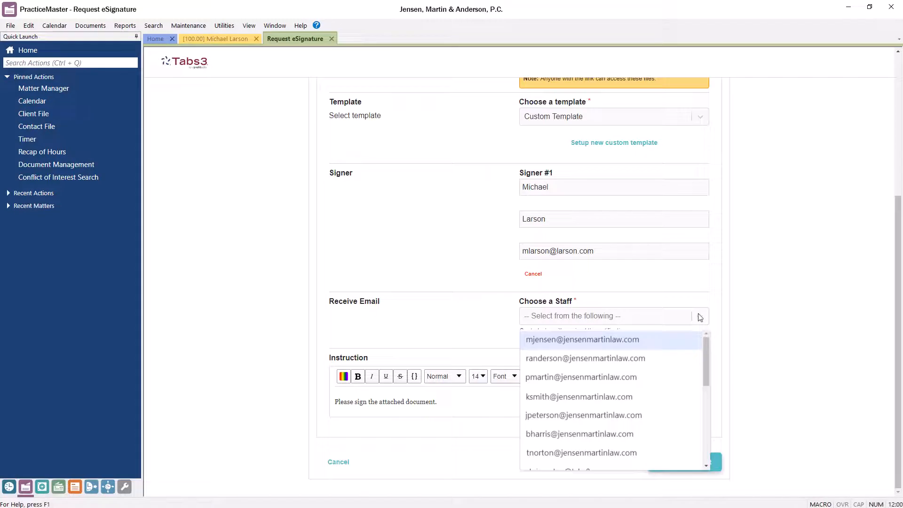
left_click(662, 341)
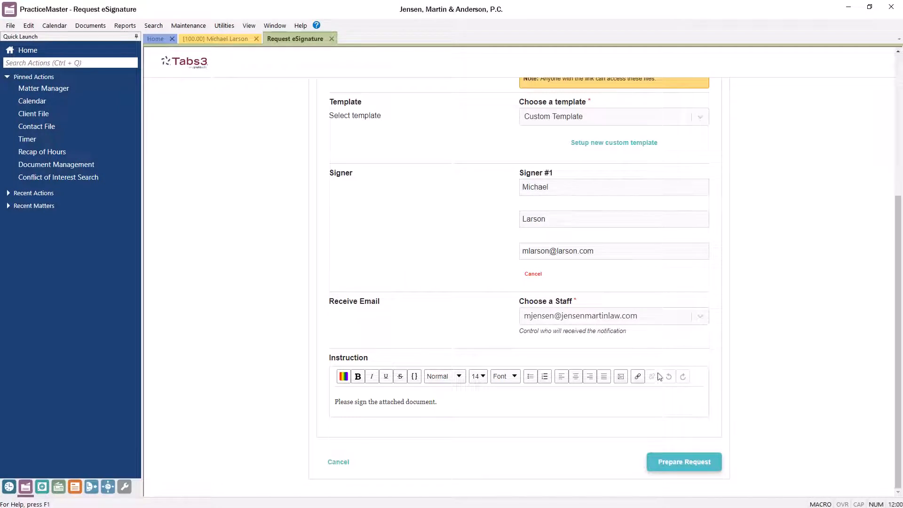
left_click(652, 460)
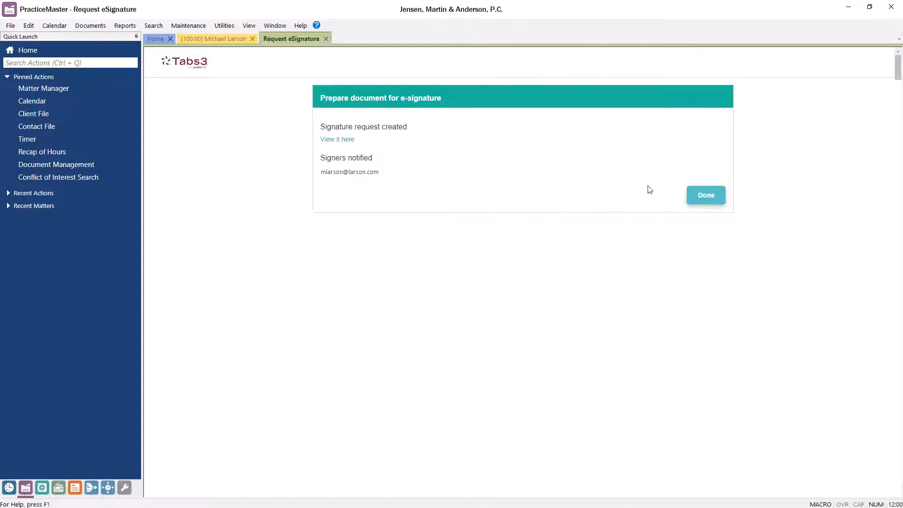
- Close the signature request confirmation with Done
left_click(701, 196)
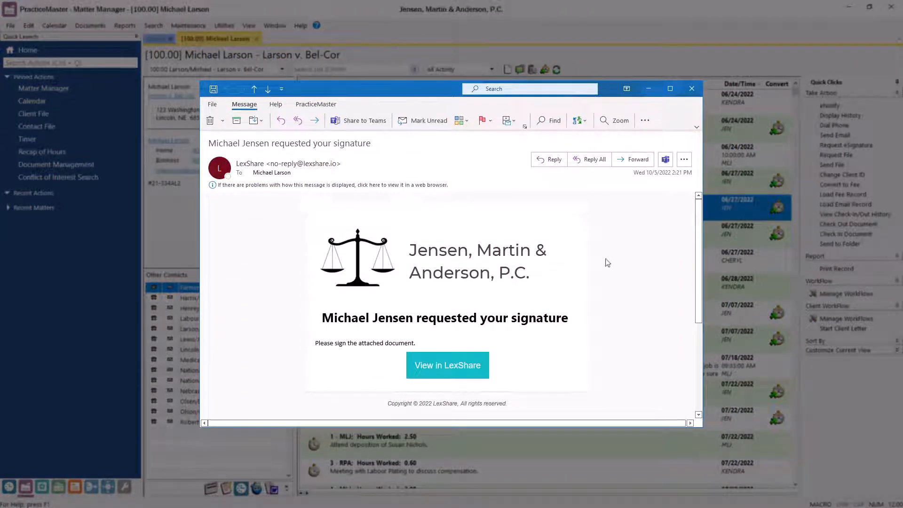
- Open the request in LexShare from the Outlook e-mail and confirm the client's e-mail address
left_click(454, 366)
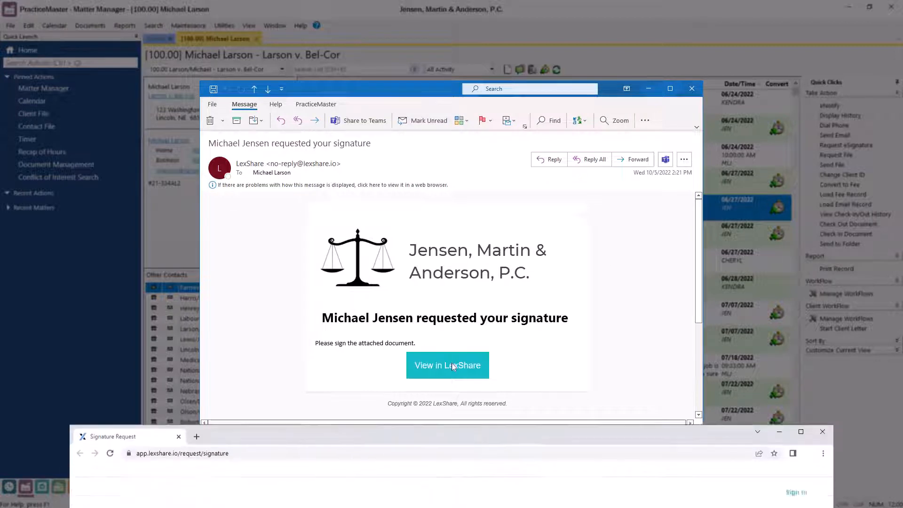
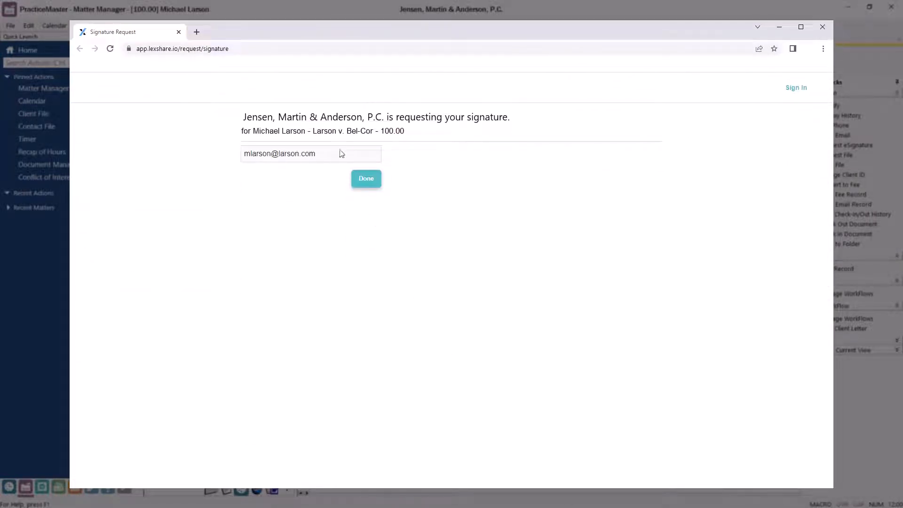
left_click(362, 178)
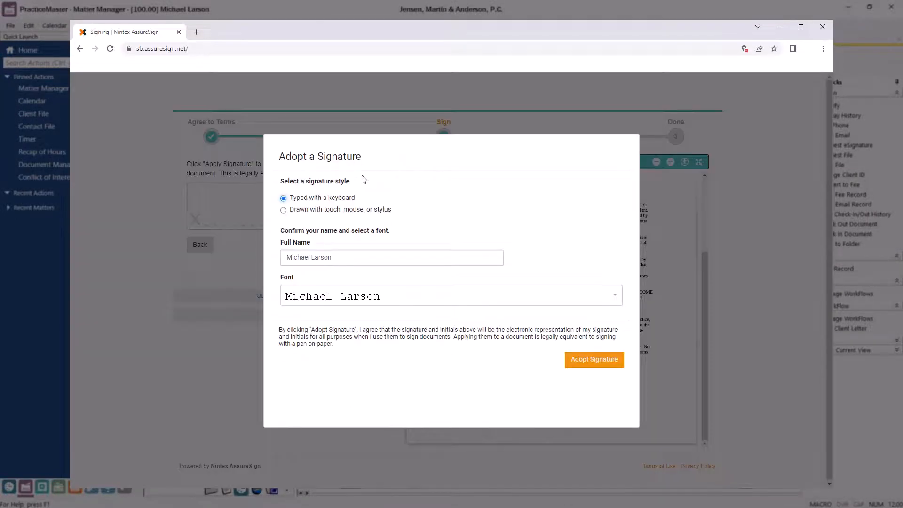
- Adopt and apply the typed signature, accept the 8/23/2022 date, and finish signing
left_click(589, 361)
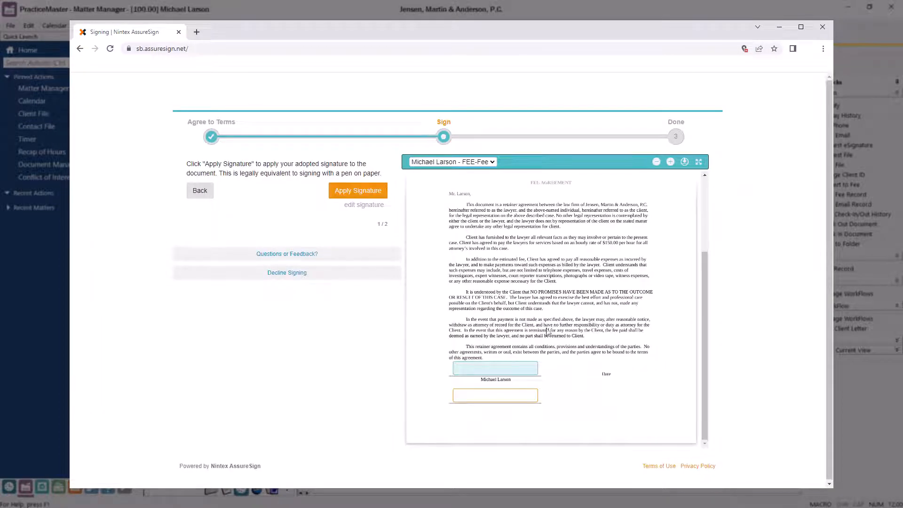
left_click(354, 190)
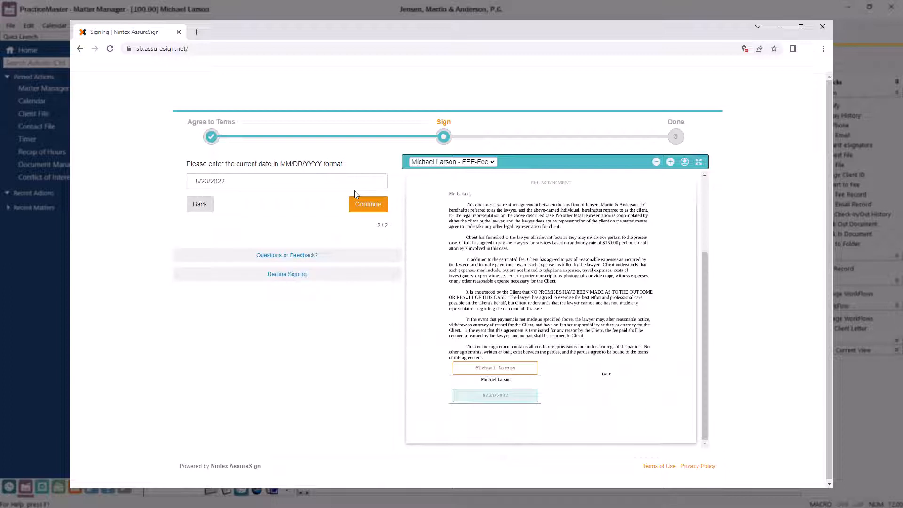
left_click(368, 206)
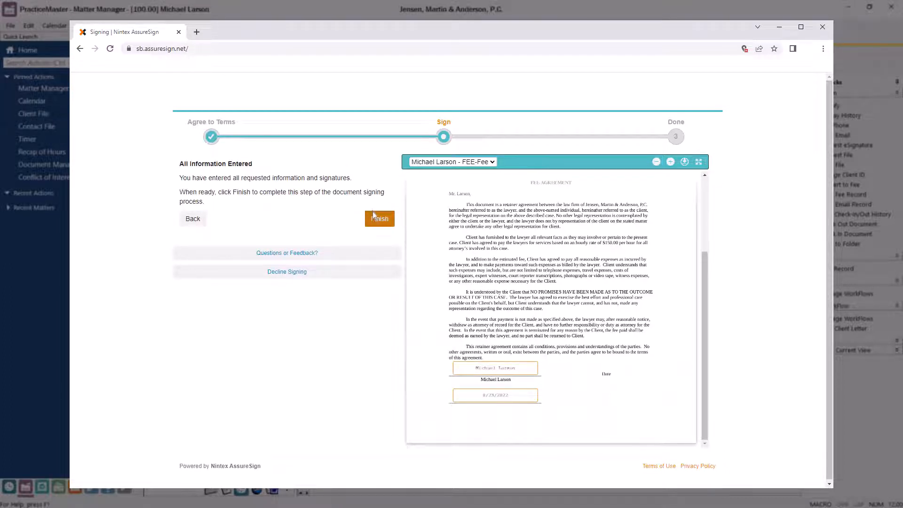
left_click(377, 218)
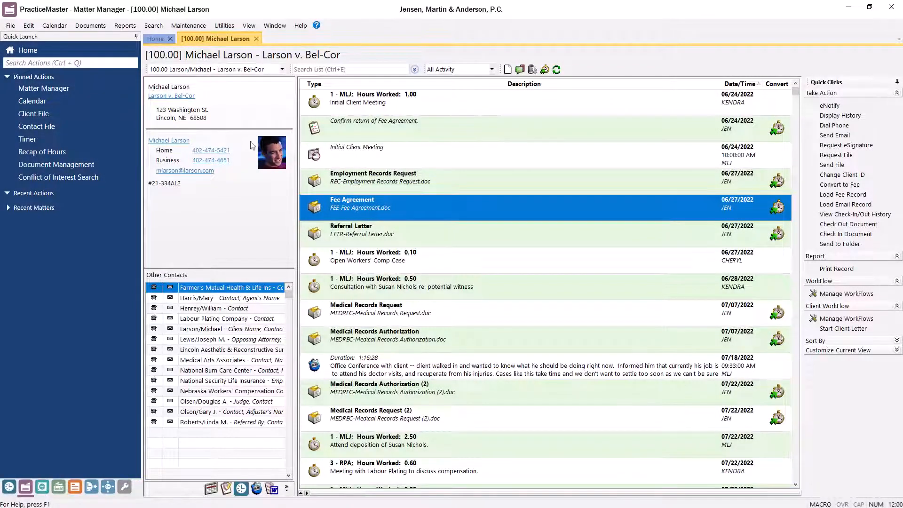
- Open Import LexShare Files via Quick Launch, pin it, and close the signed PDF preview
left_click(113, 62)
type("Import LexShare Files")
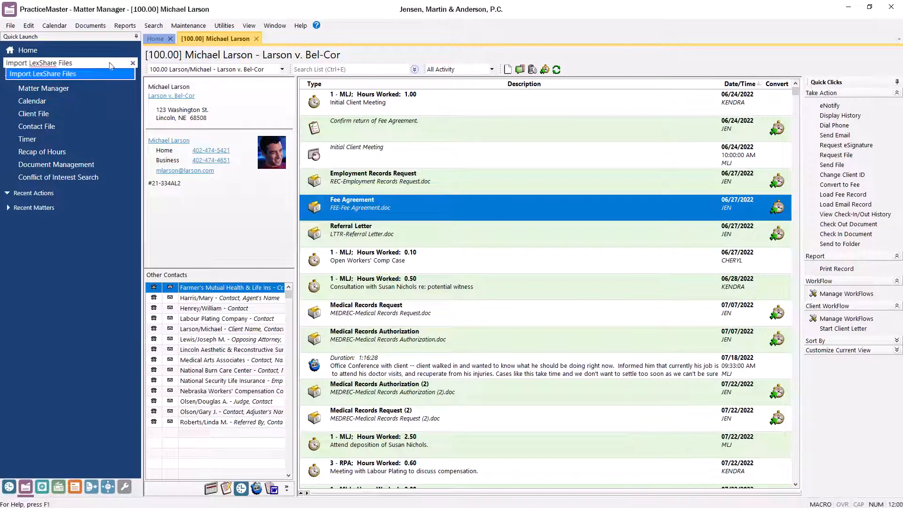
left_click(105, 74)
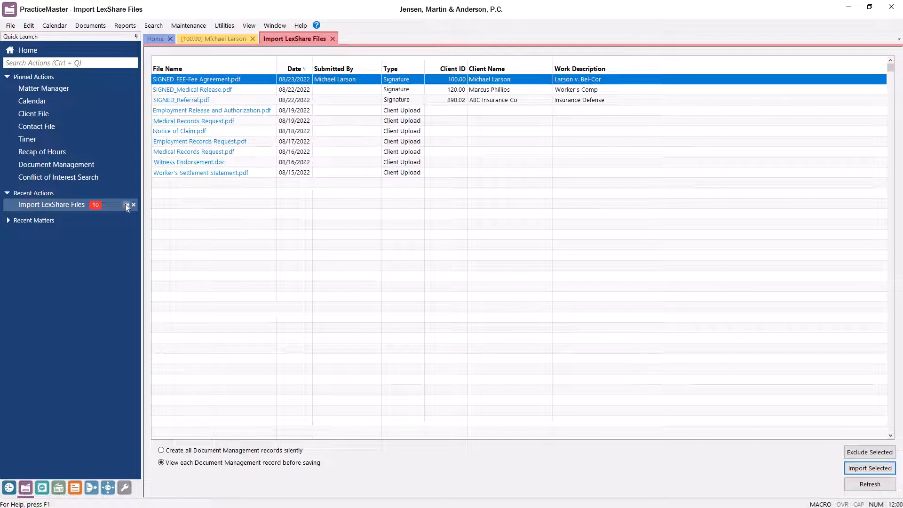
left_click(126, 205)
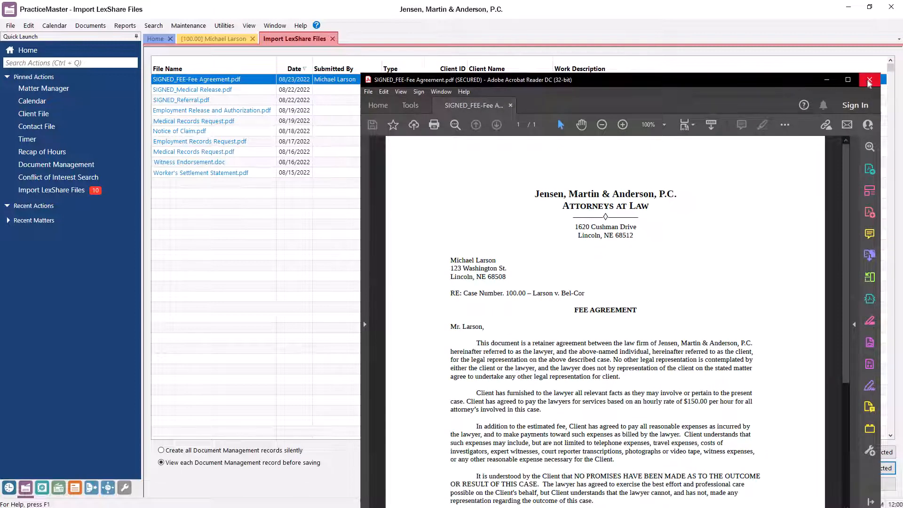
left_click(870, 81)
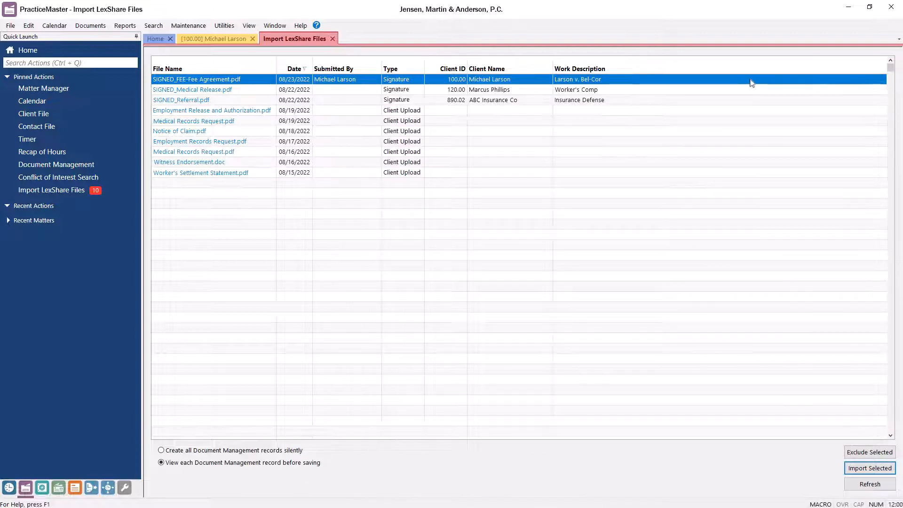
- Import SIGNED_FEE-Fee Agreement.pdf into matter 100.00, save its document record, and close the import list
double_click(431, 80)
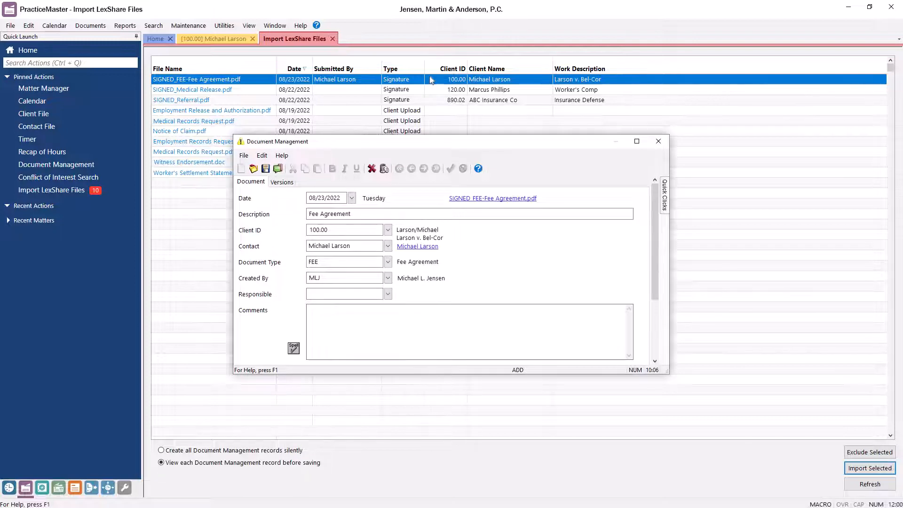
left_click(265, 169)
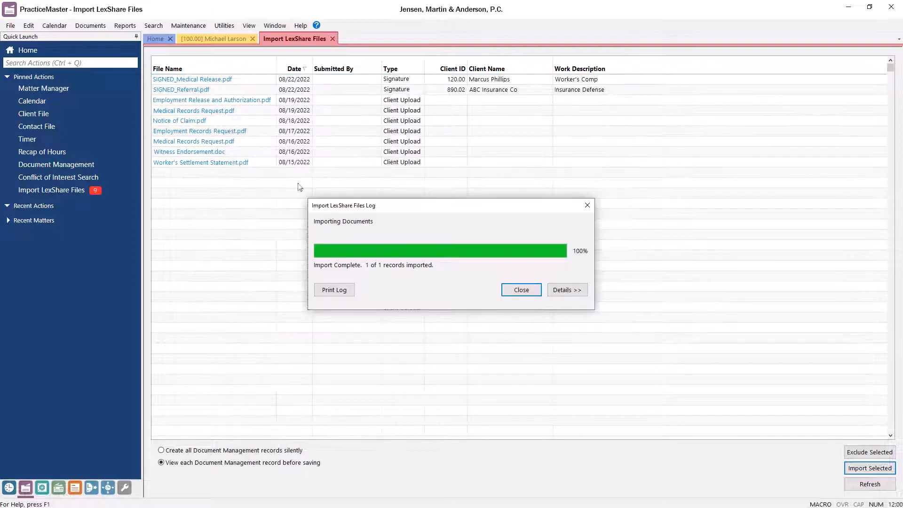
left_click(508, 288)
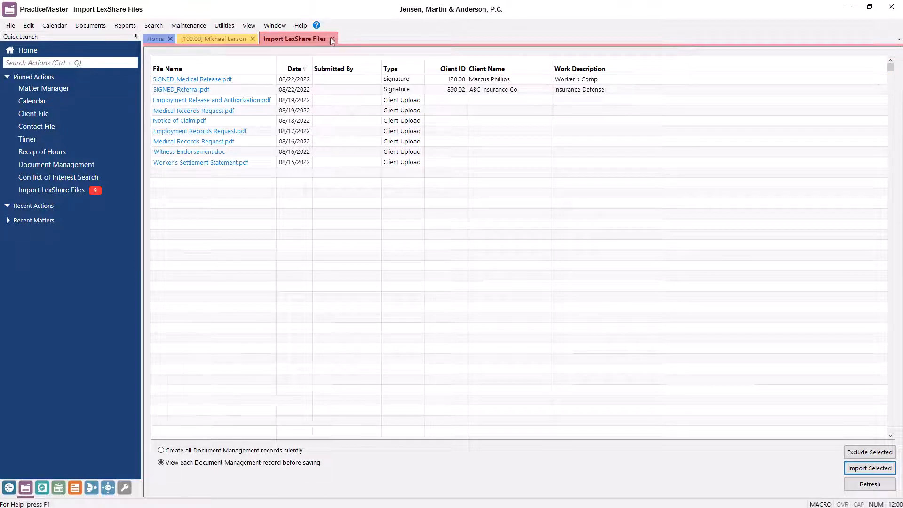
left_click(332, 40)
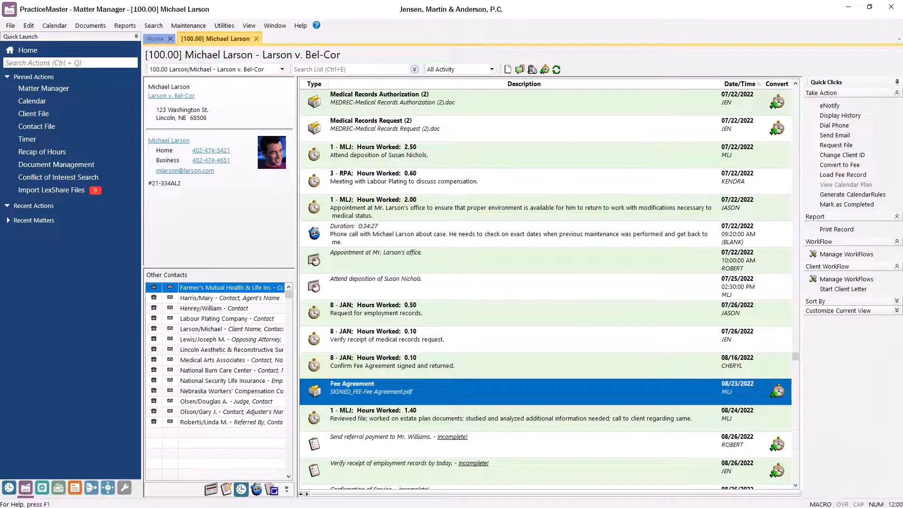